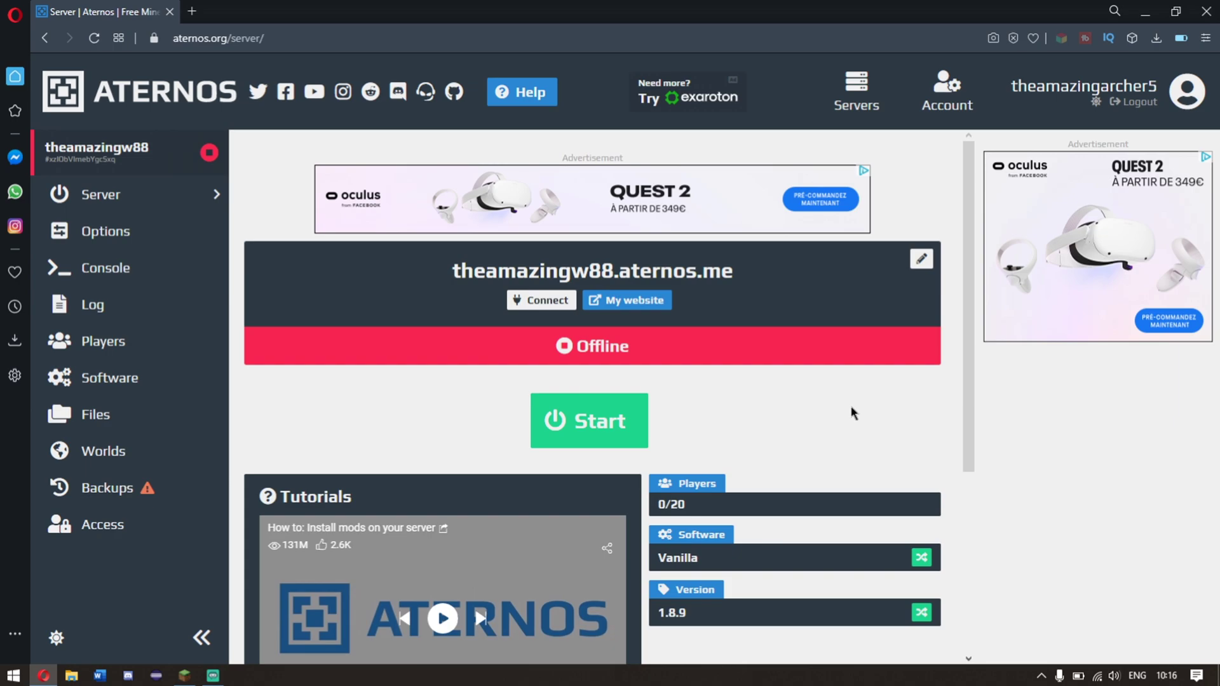
# Step: Open the Minecraft Launcher and log out of the current account from the account menu
pyautogui.click(184, 677)
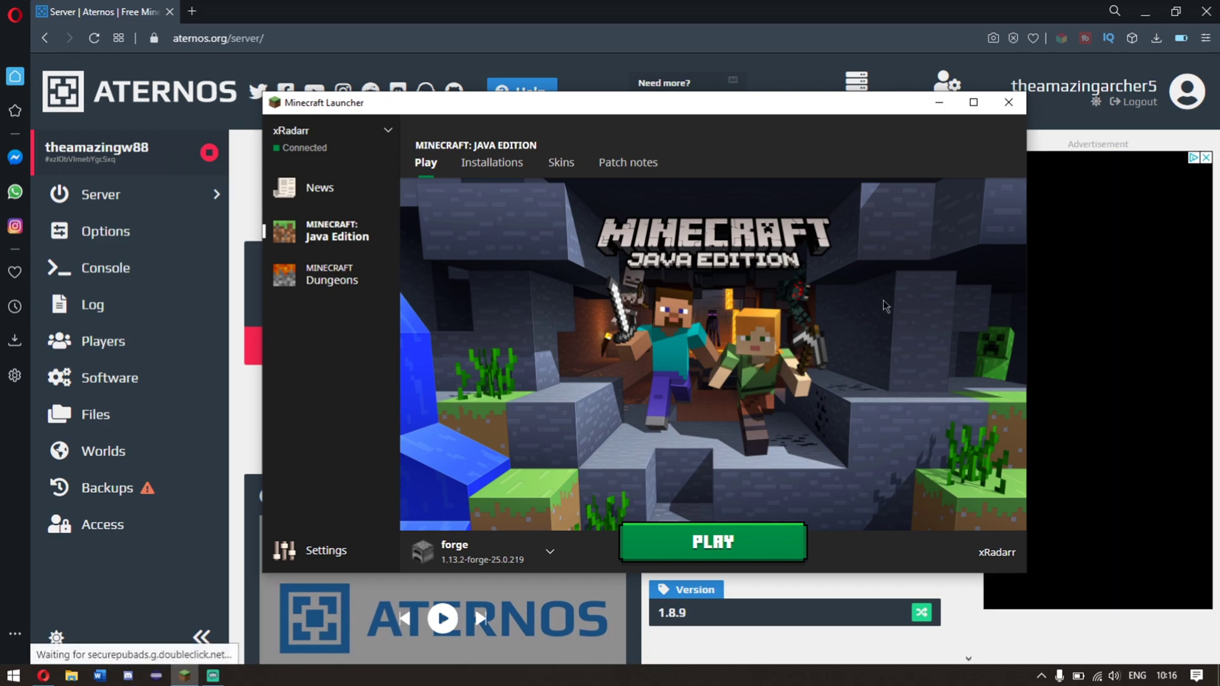
pyautogui.hotkey('alt', 'F4')
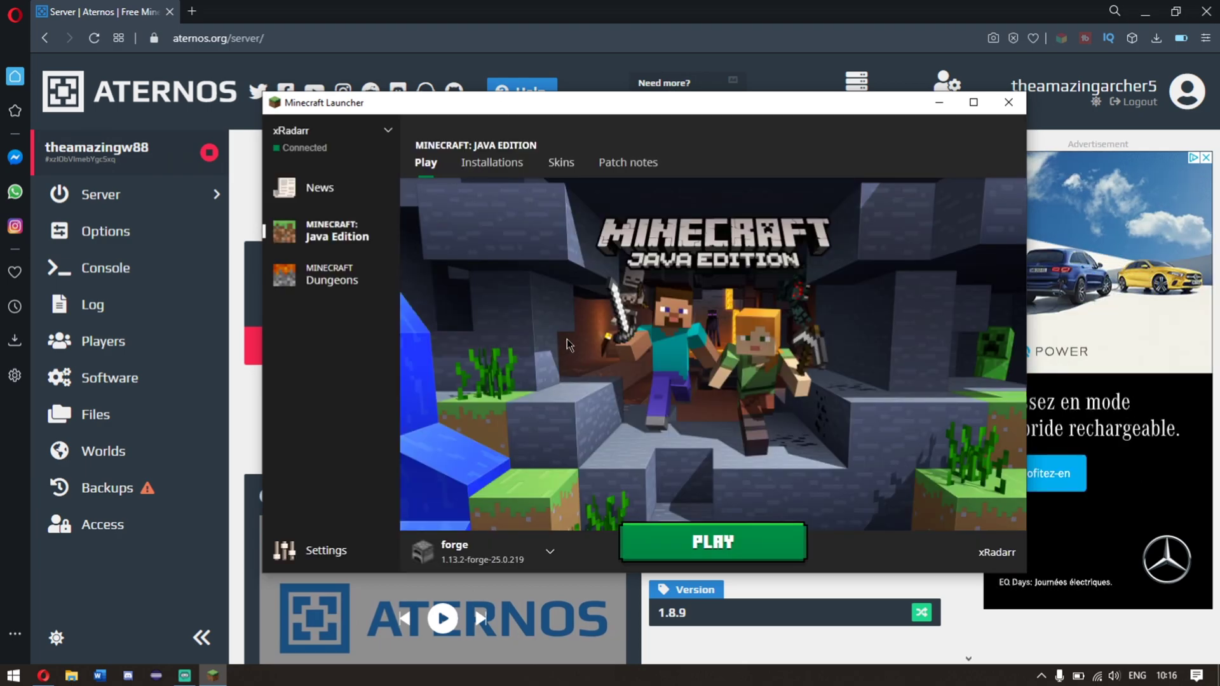
pyautogui.click(374, 139)
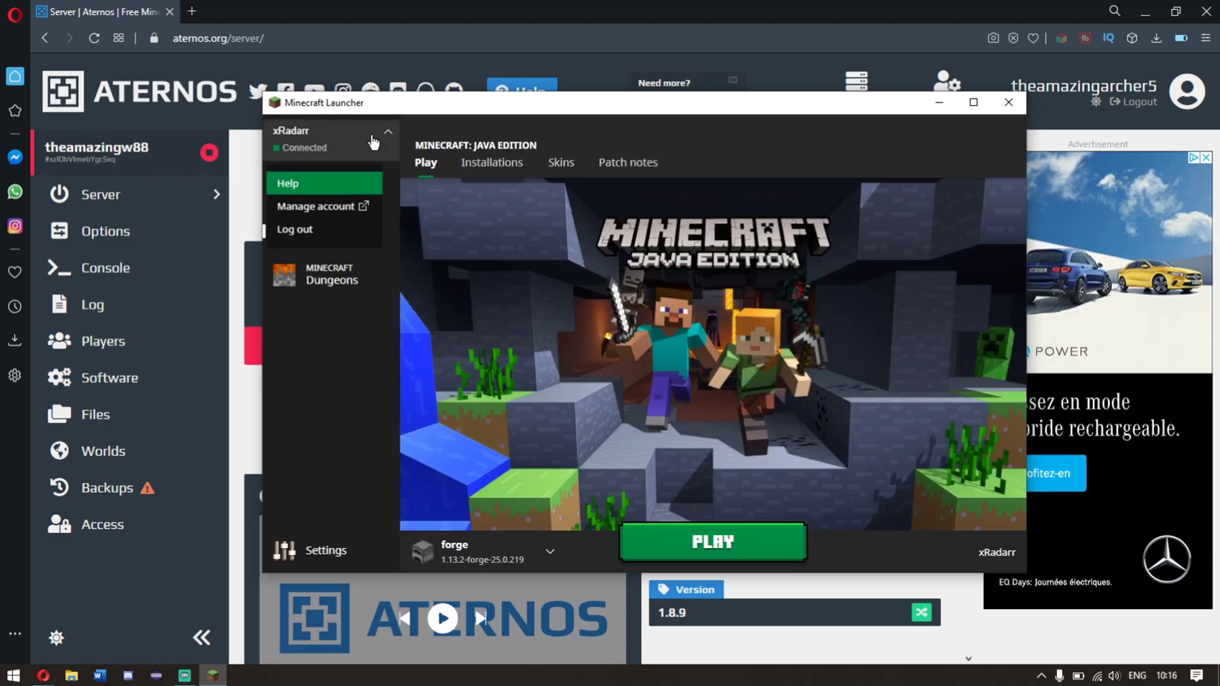
pyautogui.click(315, 228)
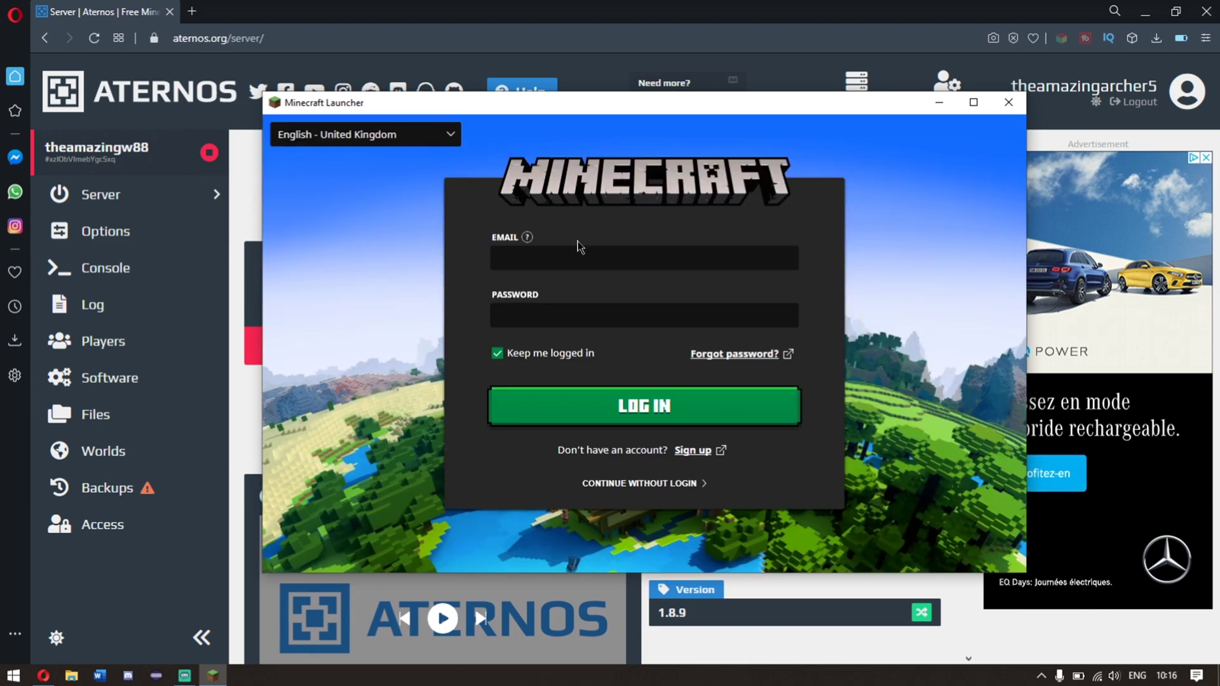
# Step: Sign back in with the account email and password to reach the Java Edition play page
pyautogui.click(586, 254)
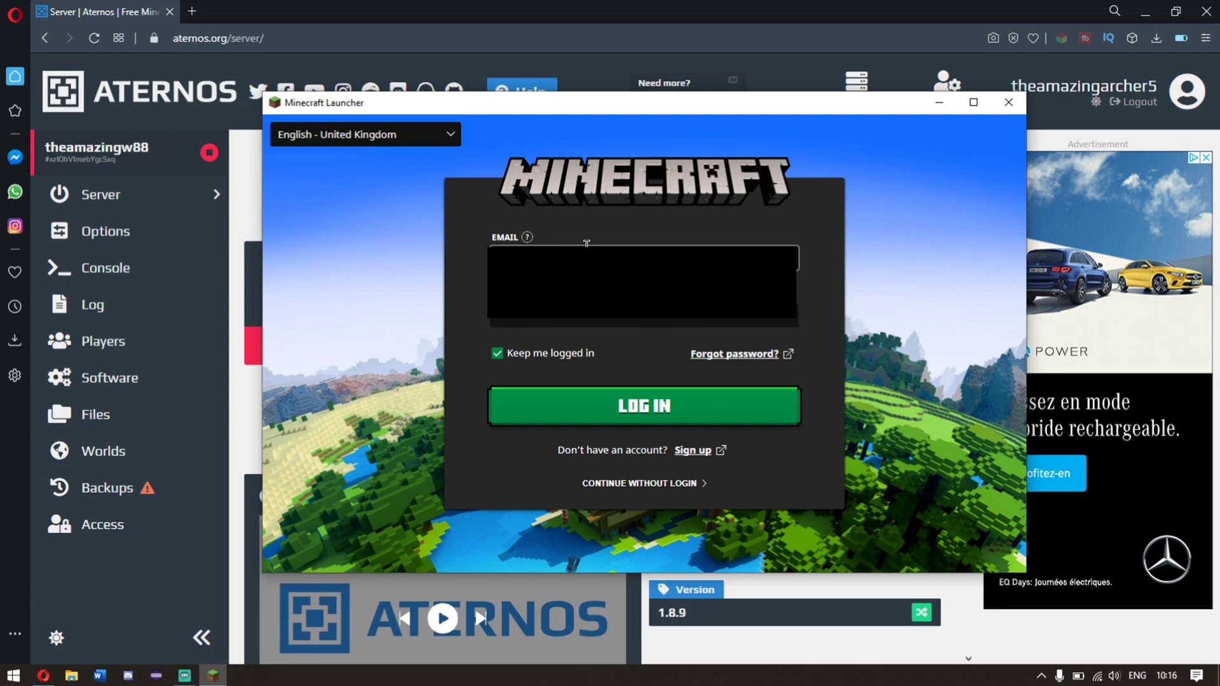
pyautogui.press('Tab')
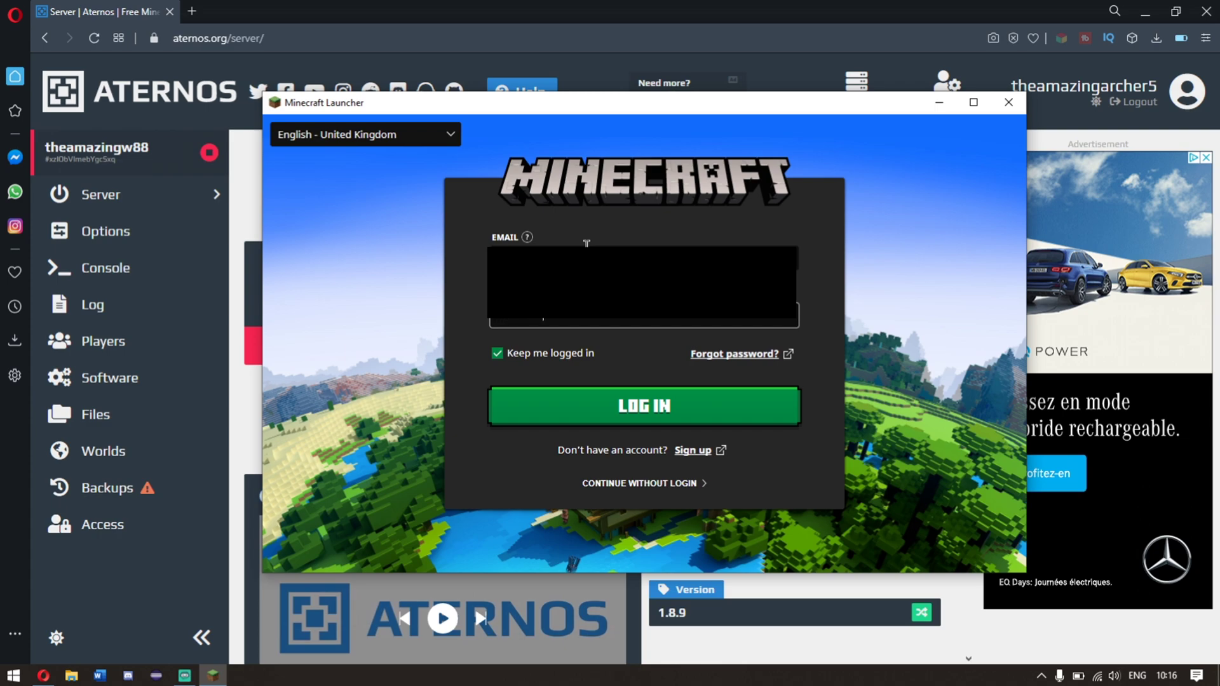
pyautogui.press('Return')
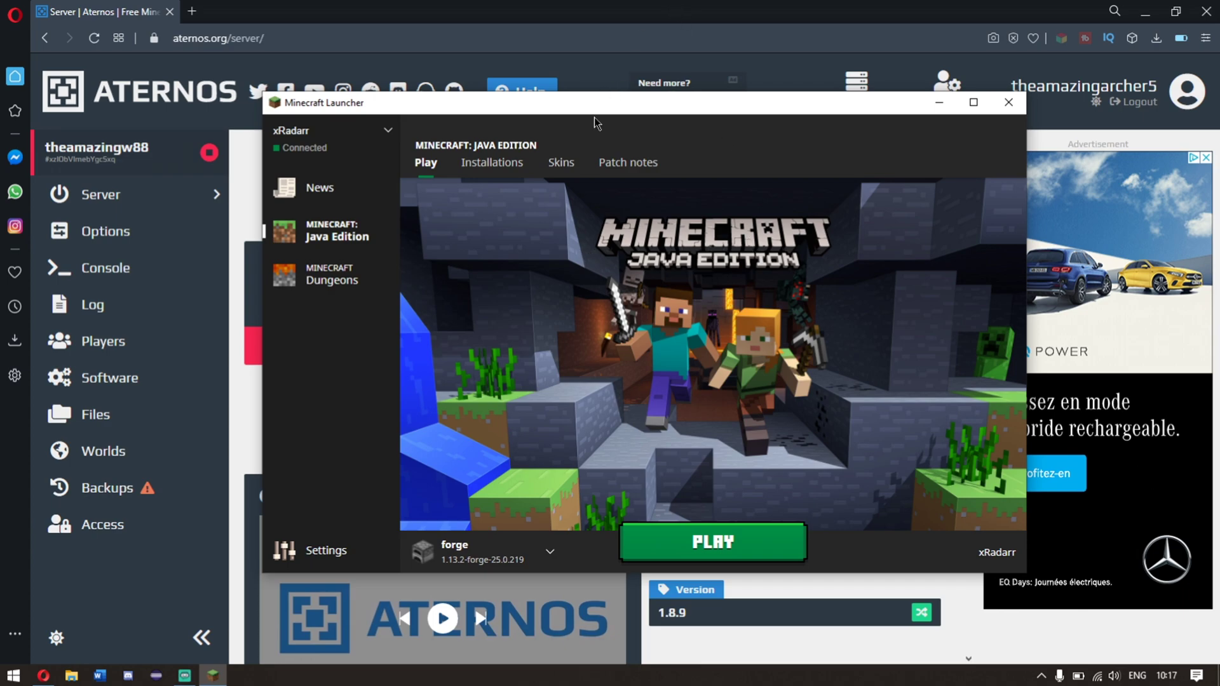
pyautogui.moveTo(591, 103); pyautogui.dragTo(818, 96)
pyautogui.click(433, 297)
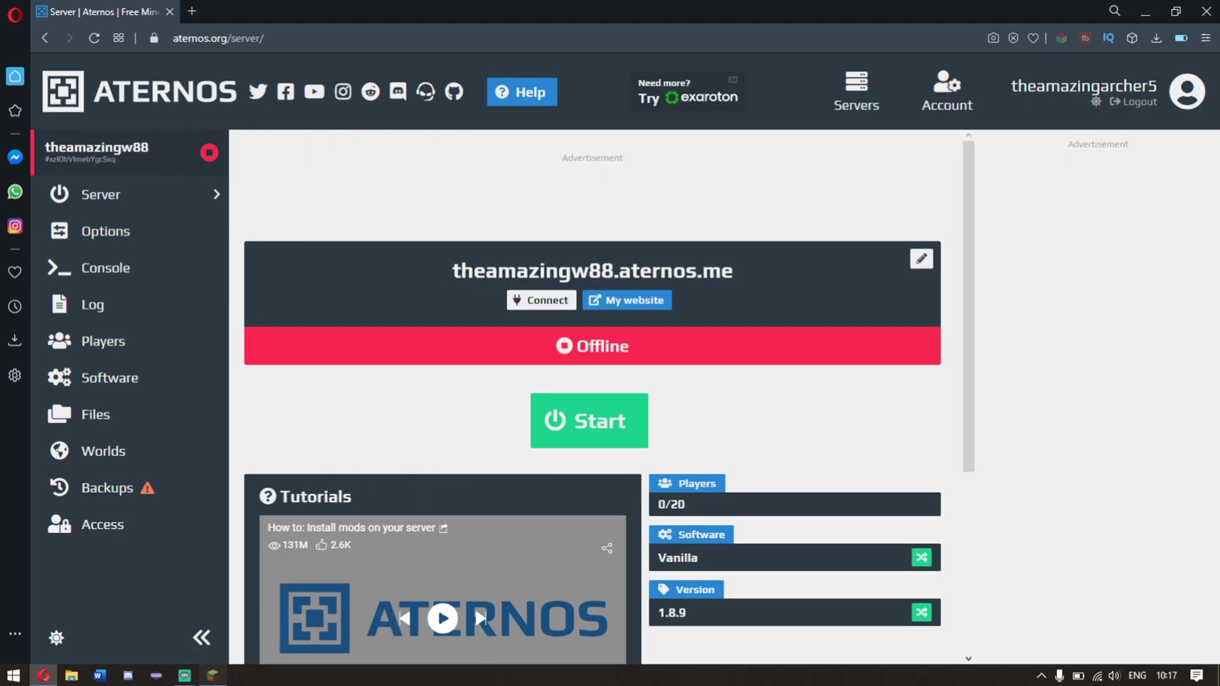
pyautogui.hotkey('alt', 'Tab')
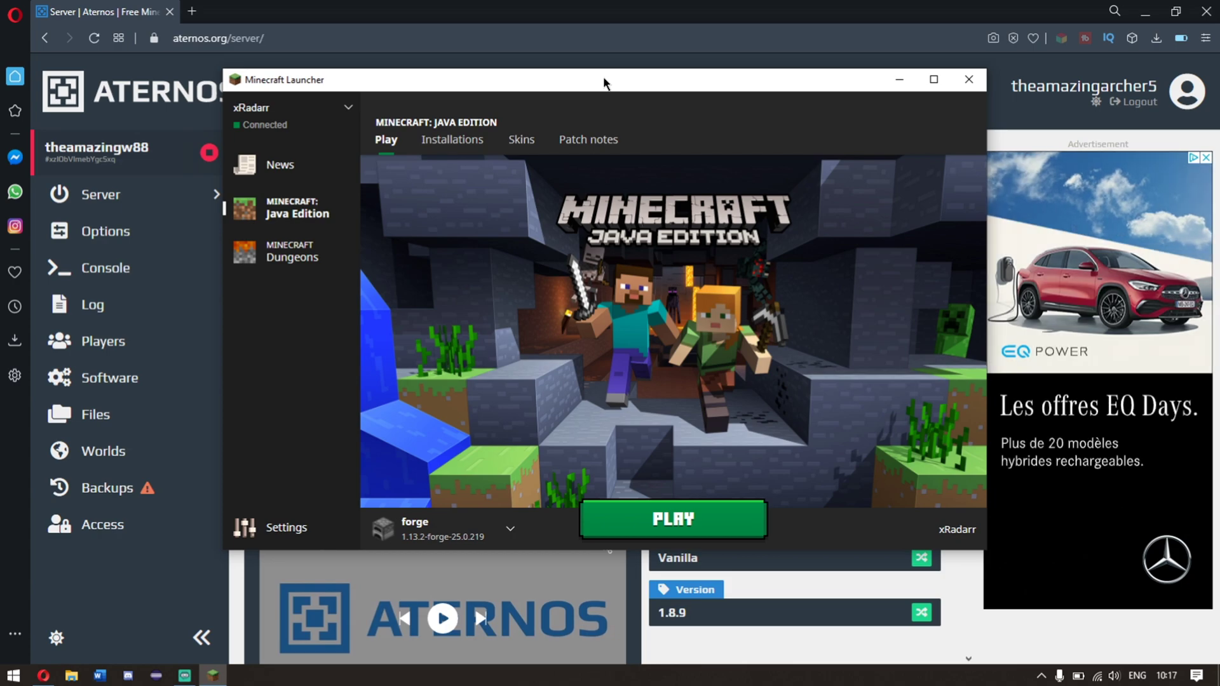